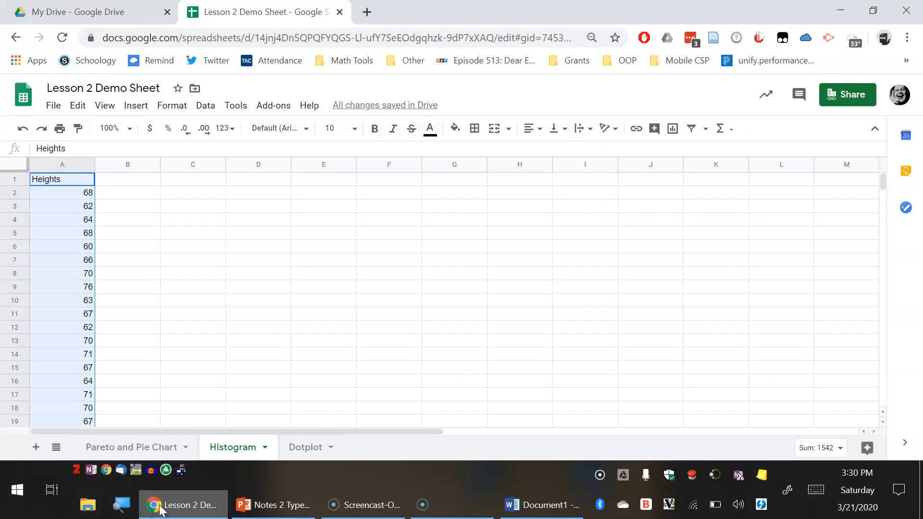
# - Compare the Heights column in the sheet with the height survey values on the presentation's example slide
pyautogui.click(286, 343)
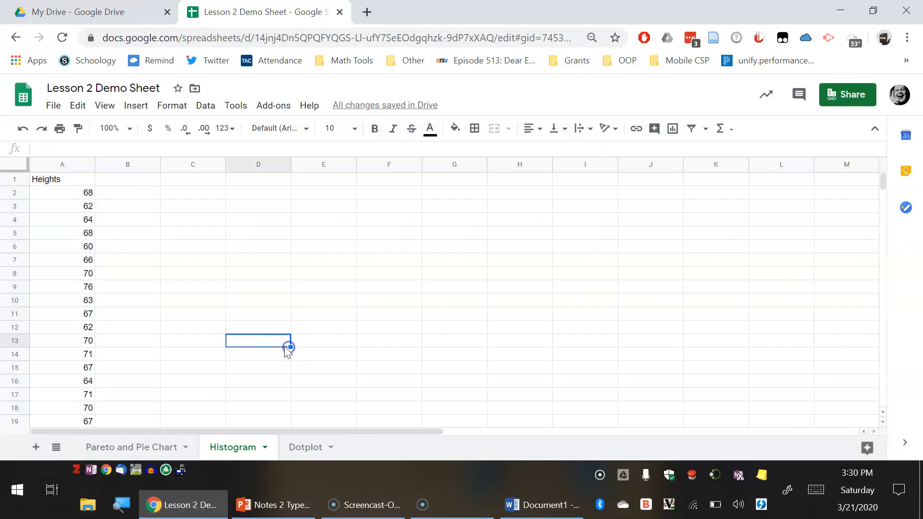
pyautogui.click(72, 179)
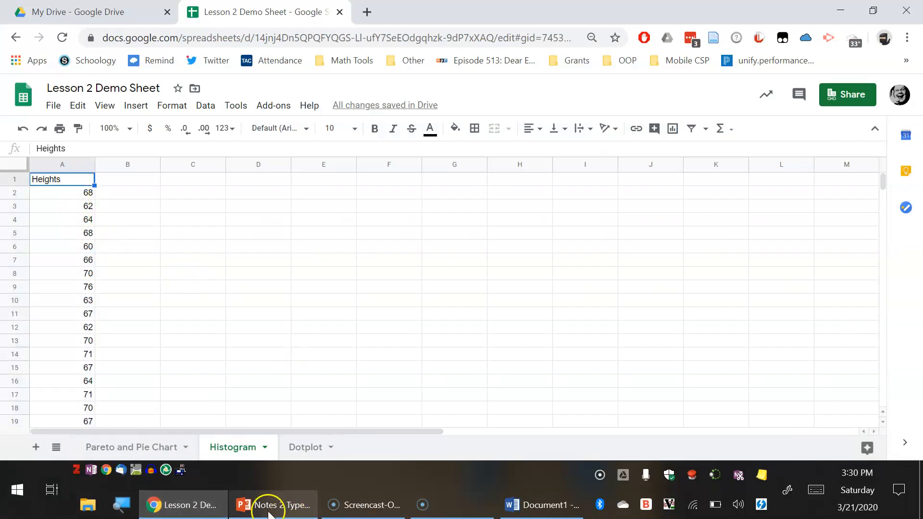
pyautogui.click(263, 504)
pyautogui.click(82, 377)
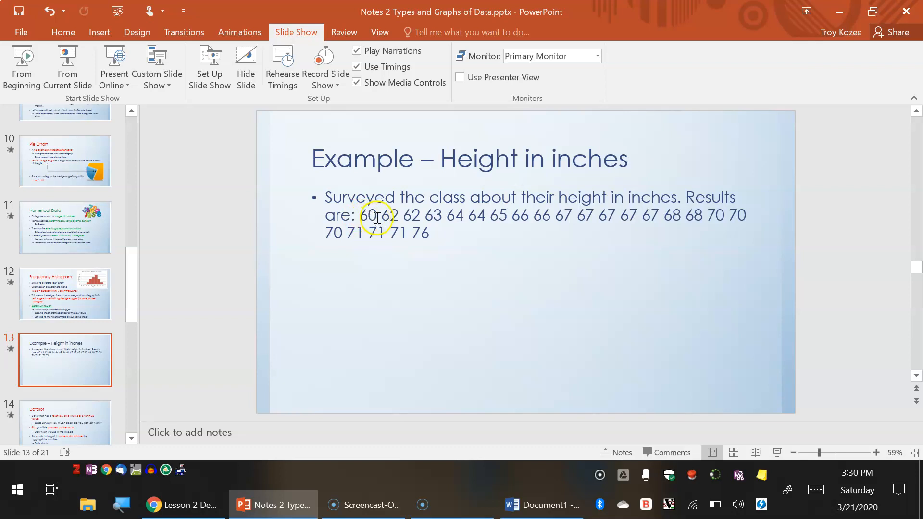
pyautogui.doubleClick(365, 216)
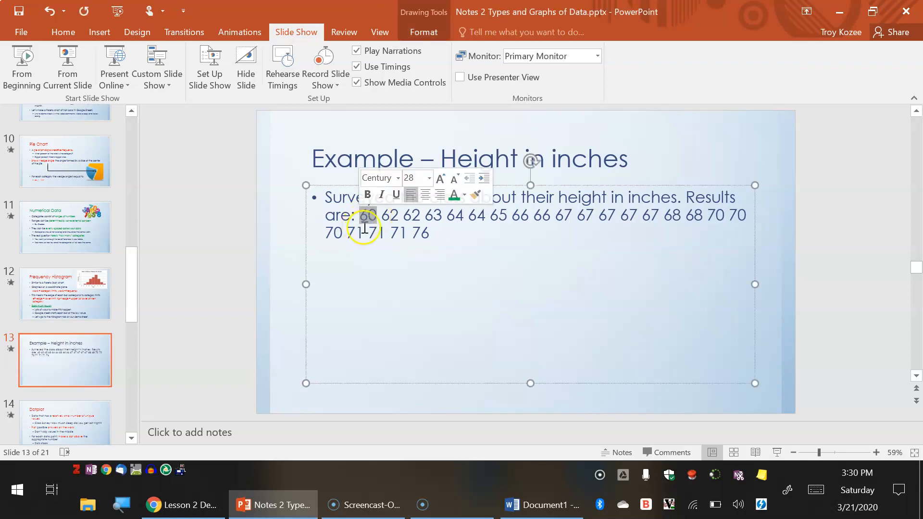
pyautogui.click(191, 506)
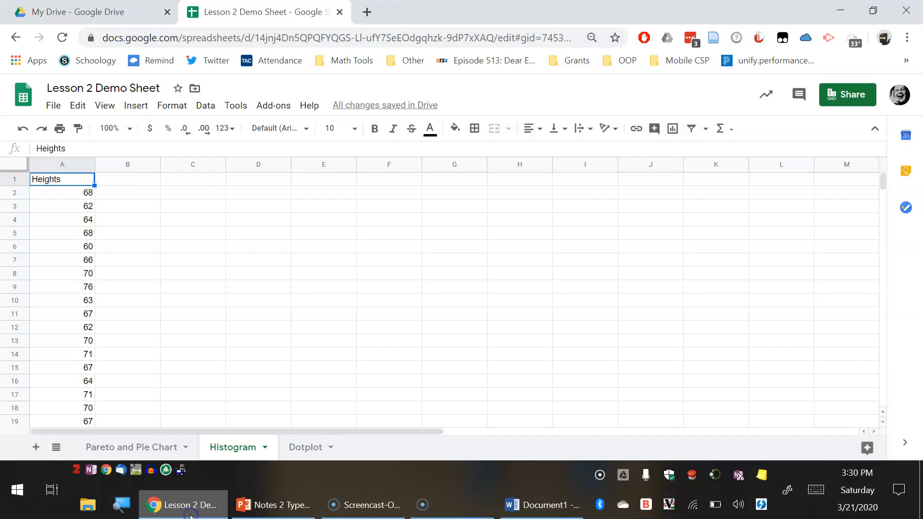
# - Select the Heights data in A1:A24 and insert a histogram chart from it
pyautogui.moveTo(91, 181); pyautogui.dragTo(91, 232)
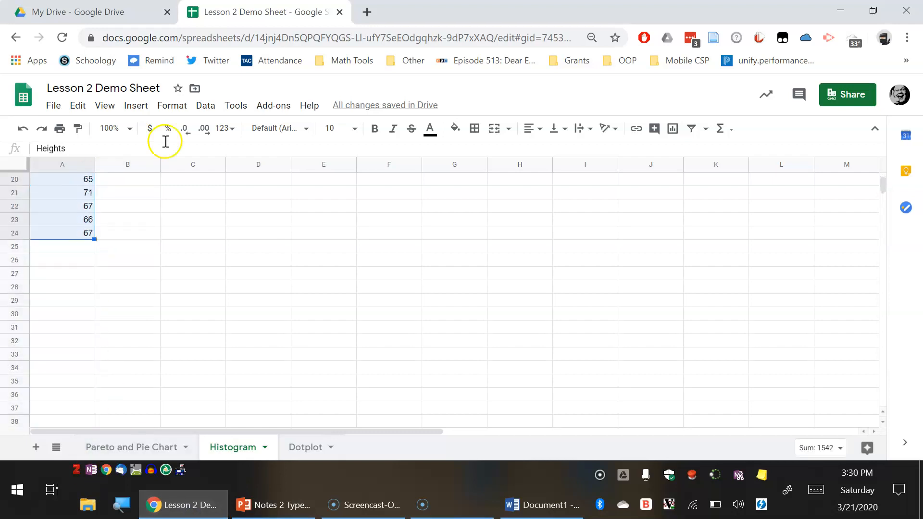
pyautogui.click(170, 105)
pyautogui.moveTo(135, 105)
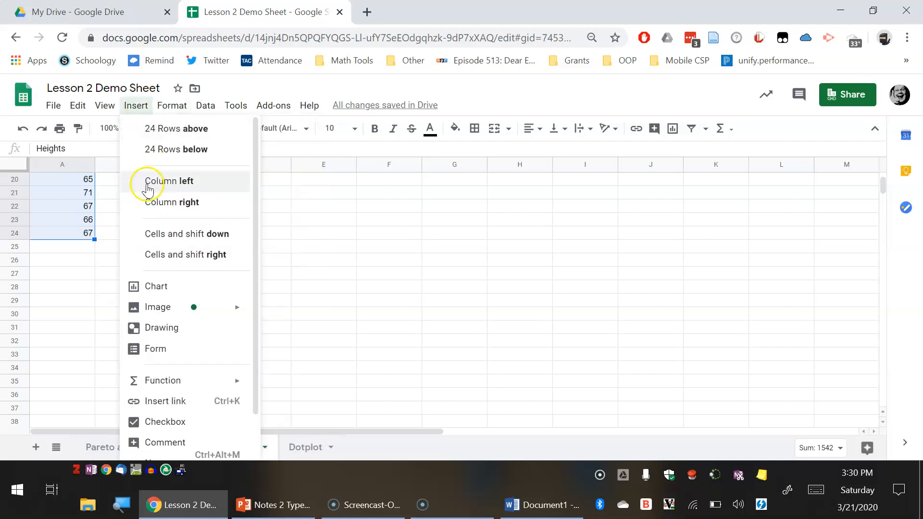
pyautogui.click(179, 292)
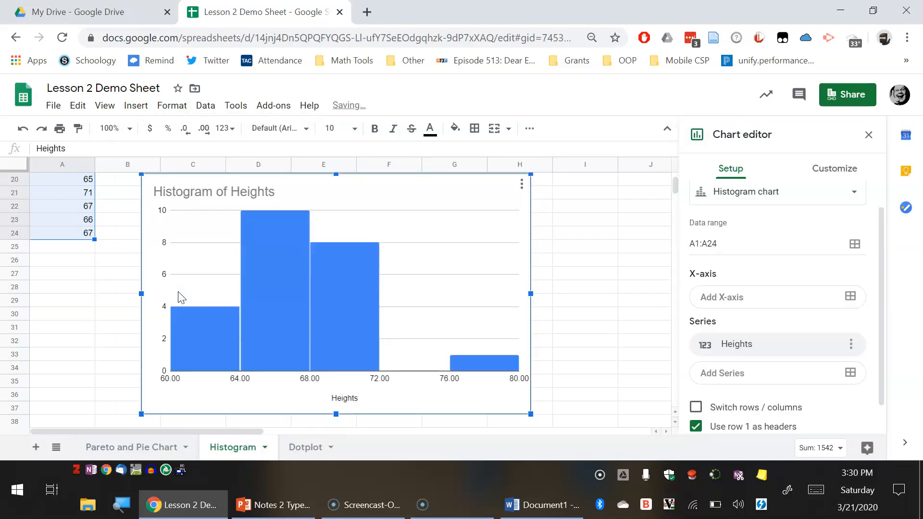
# - Open the chart's customization options and set the histogram bucket size to 1
pyautogui.click(172, 366)
pyautogui.doubleClick(171, 366)
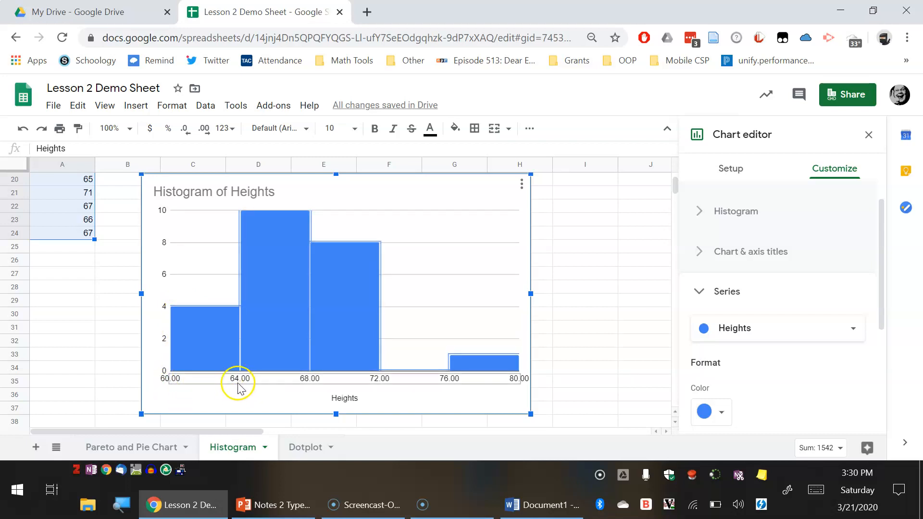
pyautogui.scroll(1, 238, 389)
pyautogui.scroll(-1, 236, 373)
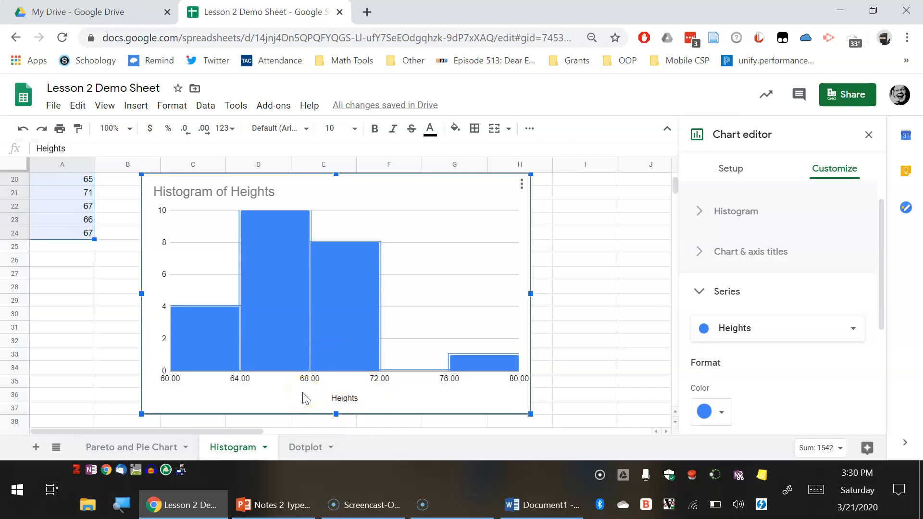
pyautogui.scroll(1, 596, 347)
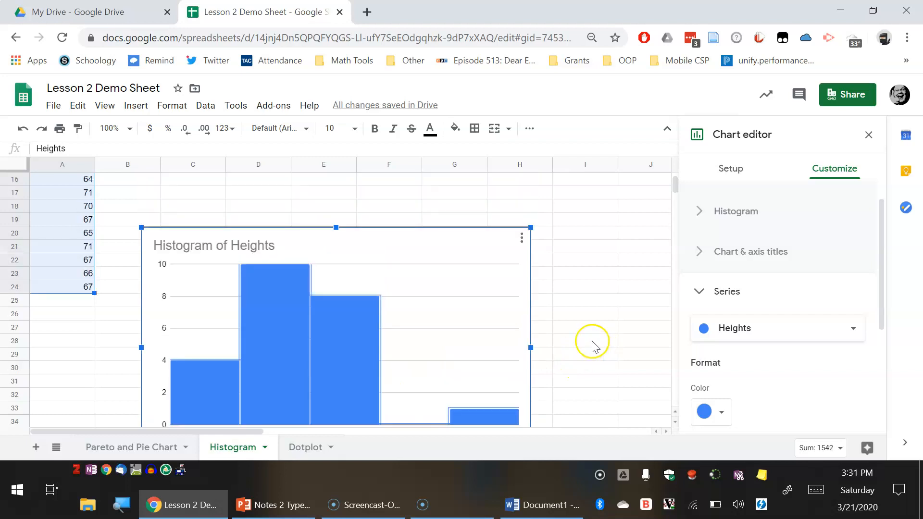
pyautogui.scroll(-1, 592, 346)
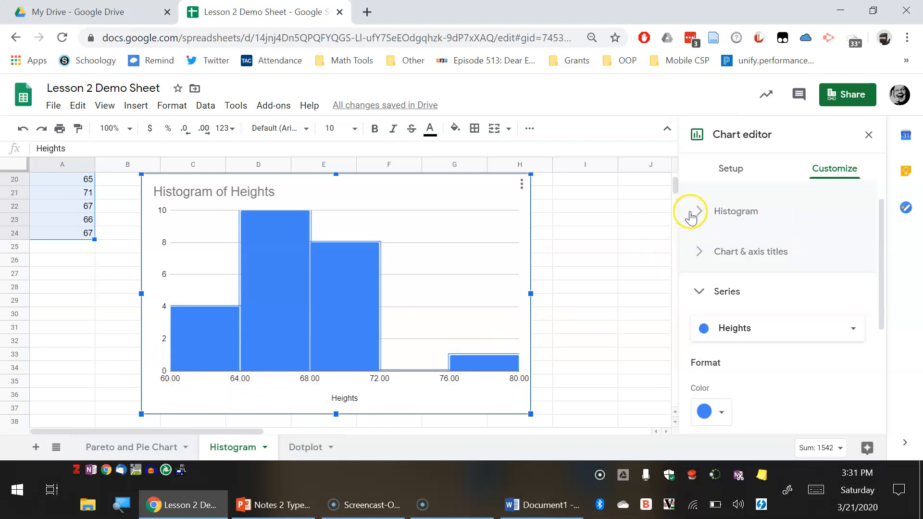
pyautogui.click(703, 211)
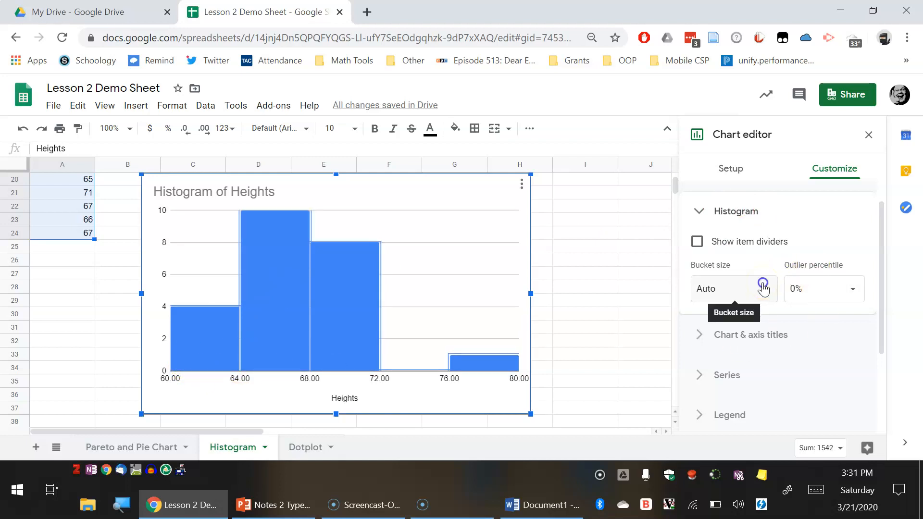
pyautogui.click(763, 287)
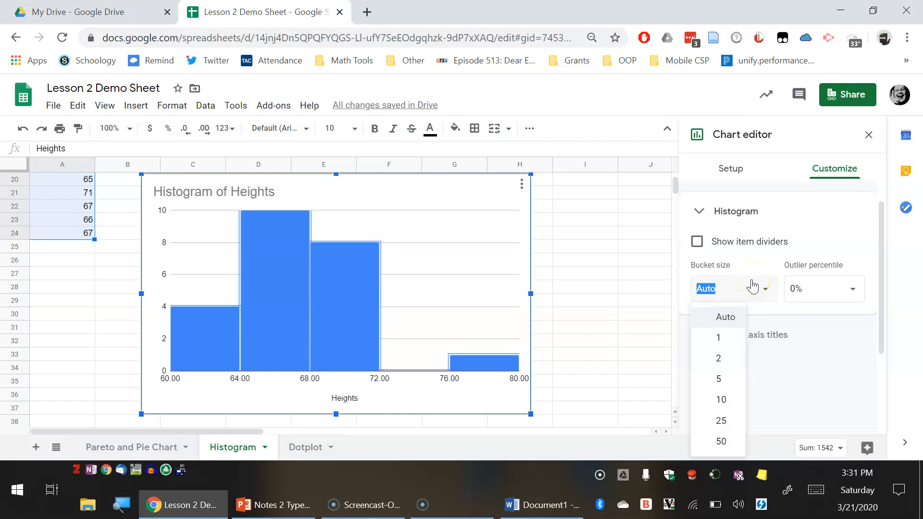
pyautogui.click(740, 348)
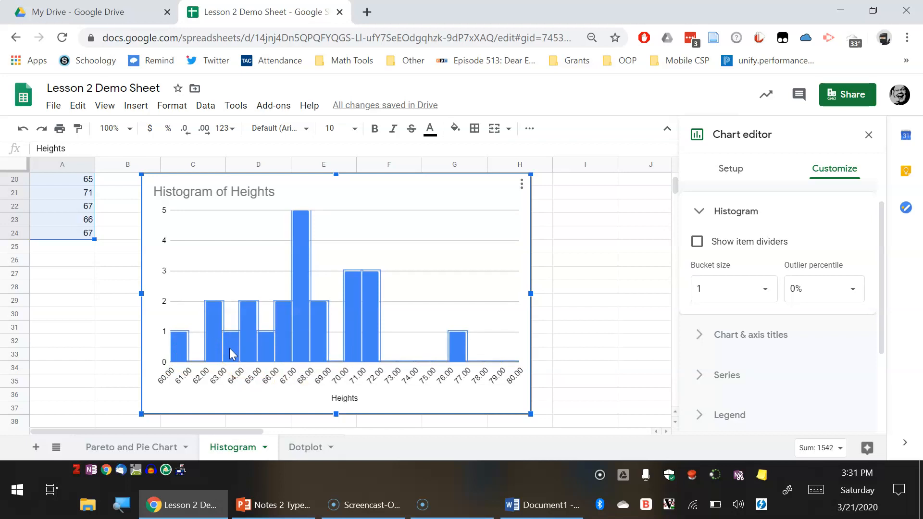
# - Change the histogram bucket size to 10
pyautogui.click(282, 335)
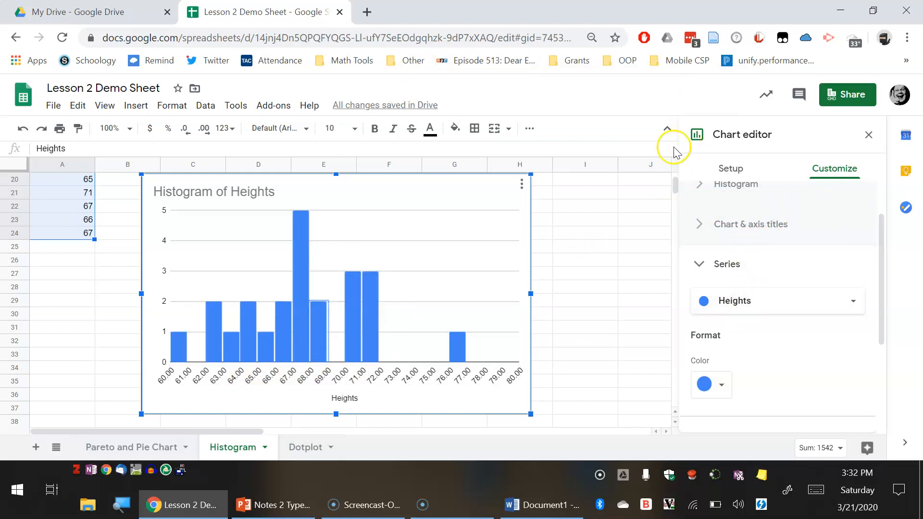
pyautogui.click(700, 186)
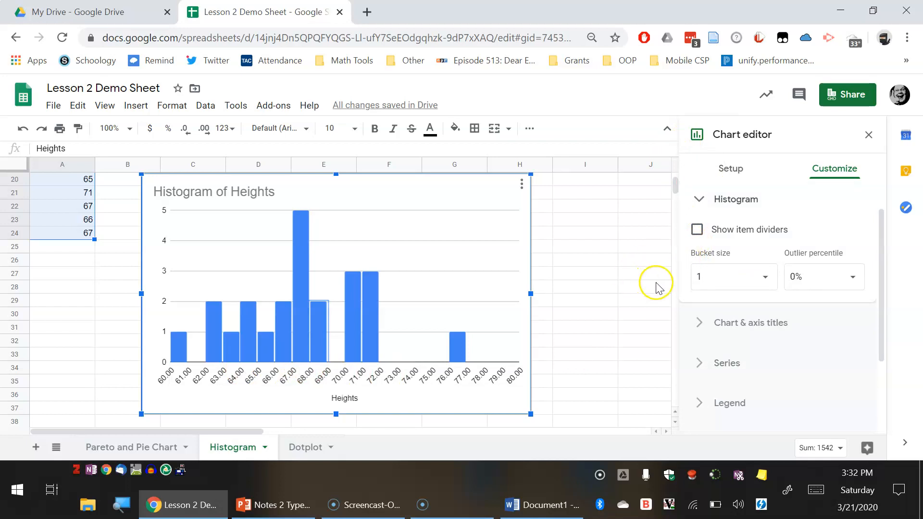
pyautogui.click(767, 280)
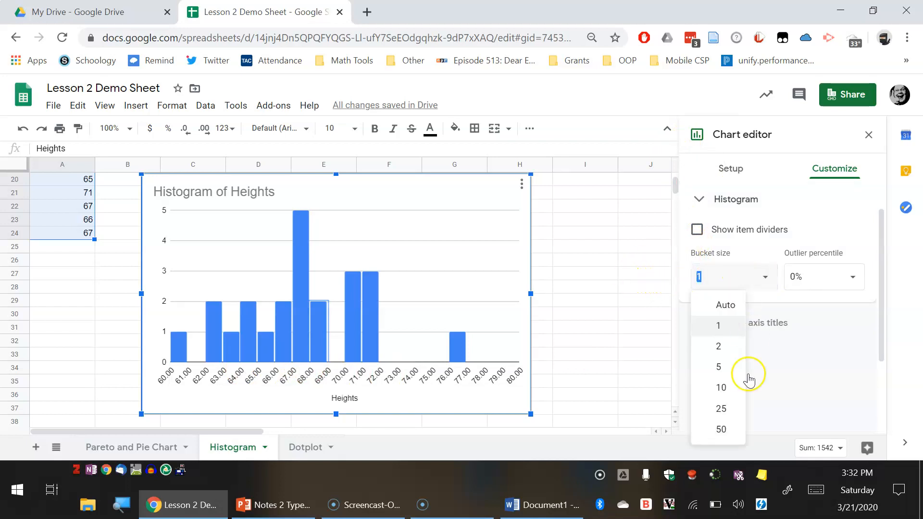
pyautogui.click(726, 388)
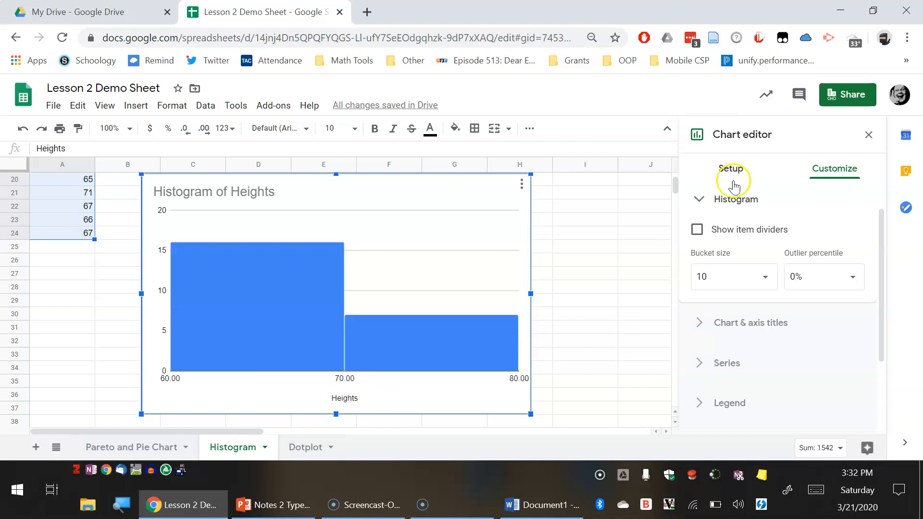
# - Switch the histogram bucket size to 1 and then back to 10
pyautogui.click(711, 279)
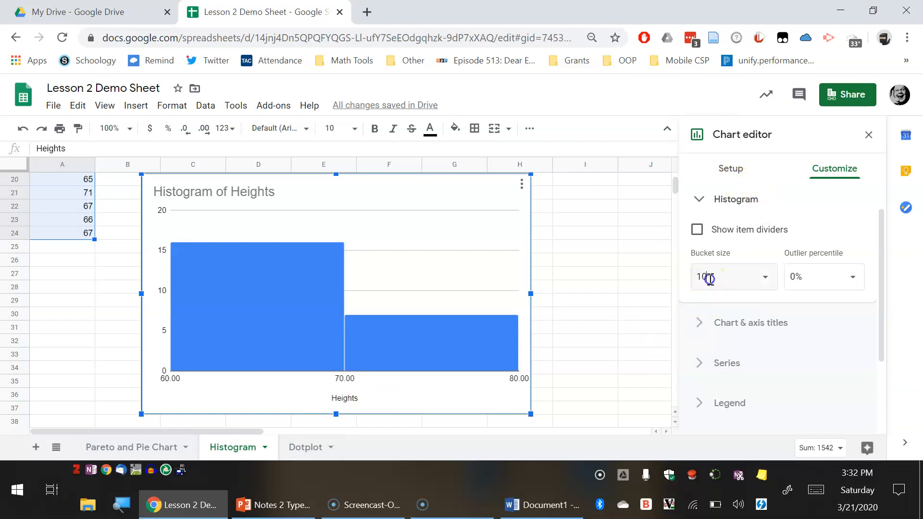
pyautogui.moveTo(710, 279); pyautogui.dragTo(694, 275)
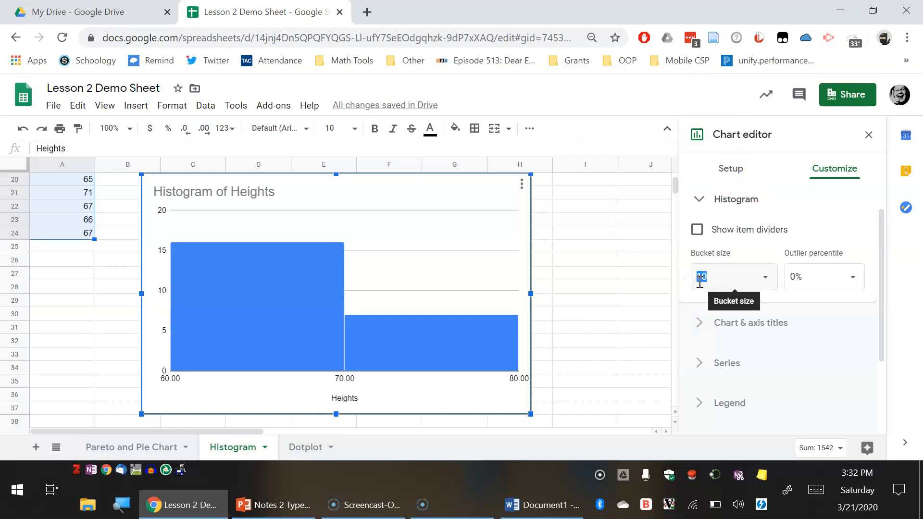
pyautogui.click(763, 283)
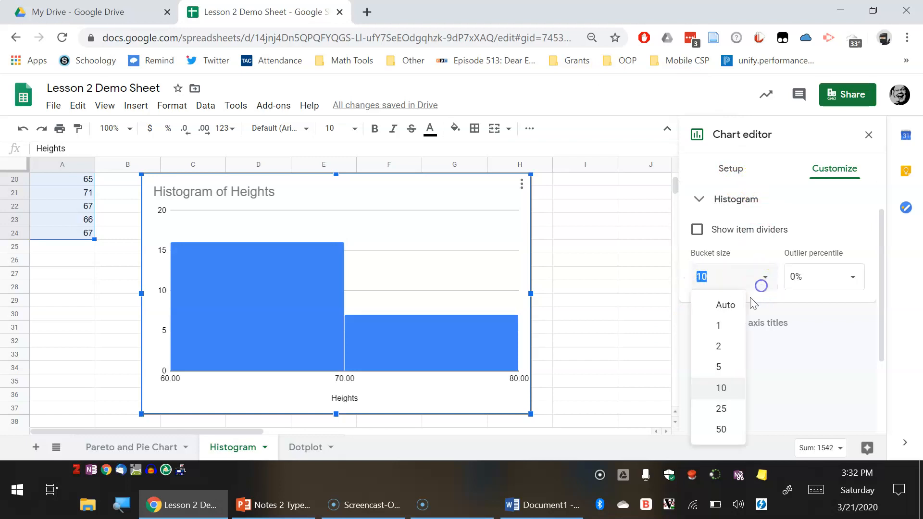
pyautogui.click(719, 325)
pyautogui.click(761, 278)
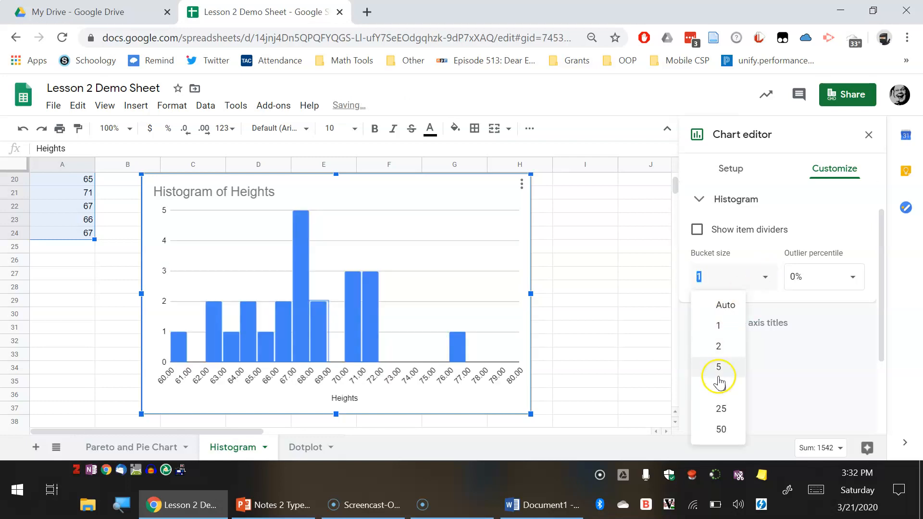
pyautogui.click(733, 387)
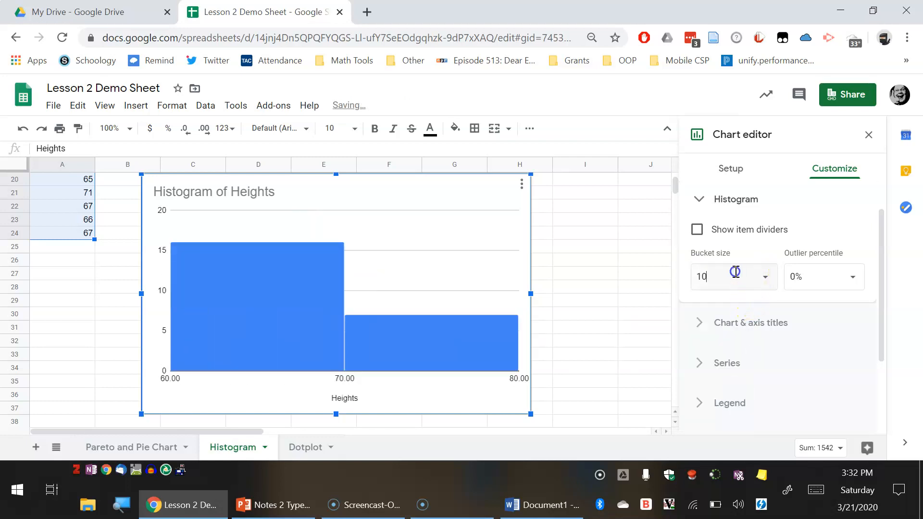
# - Enter a custom histogram bucket size of 3 and inspect the resulting bars
pyautogui.doubleClick(698, 276)
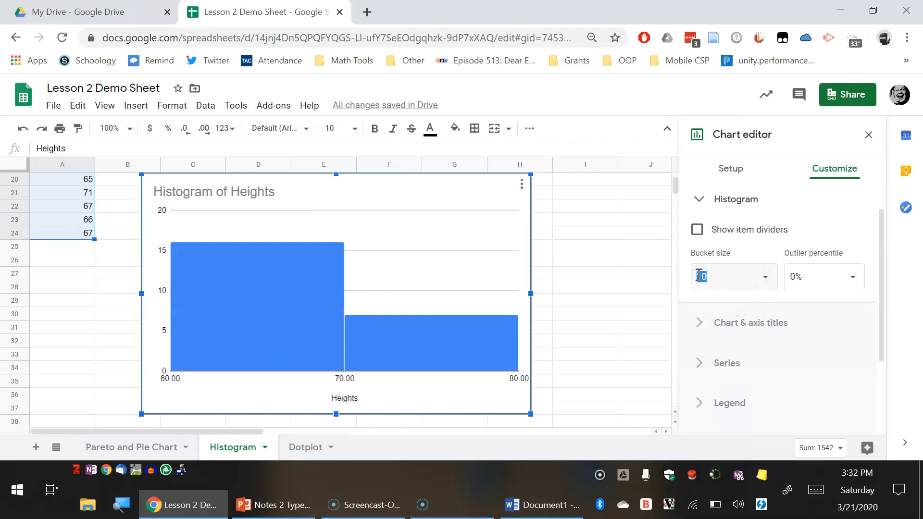
pyautogui.write('3')
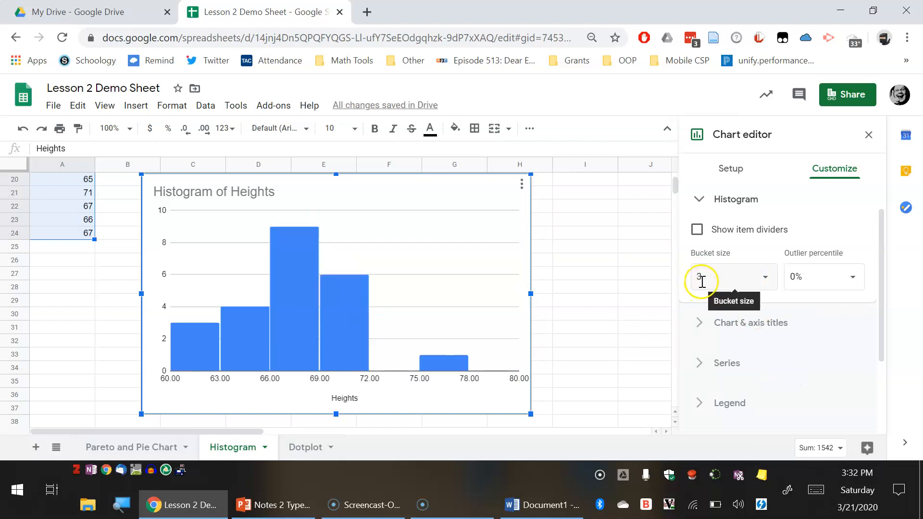
pyautogui.click(190, 361)
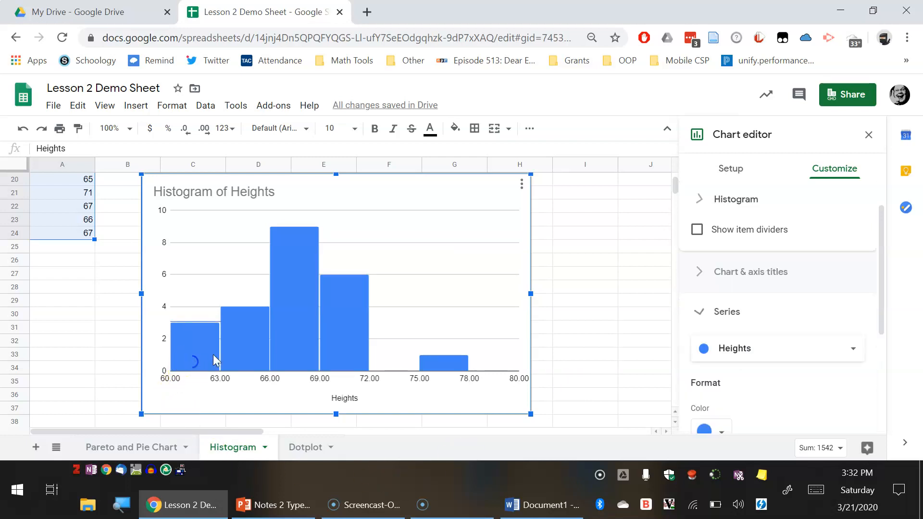
pyautogui.click(296, 341)
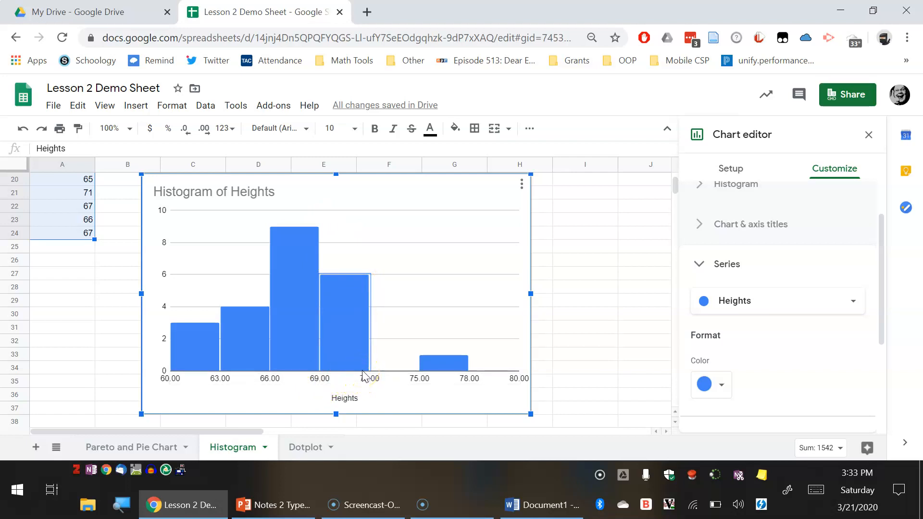
pyautogui.click(444, 363)
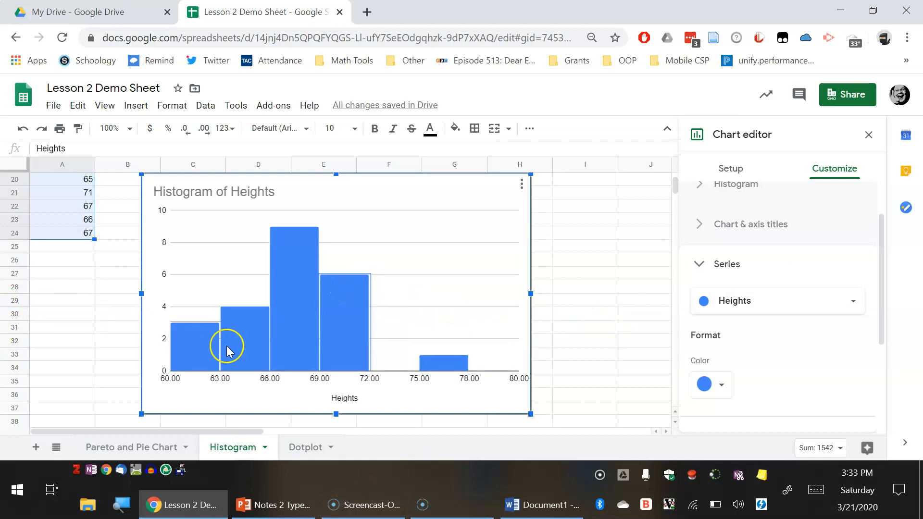
pyautogui.click(182, 364)
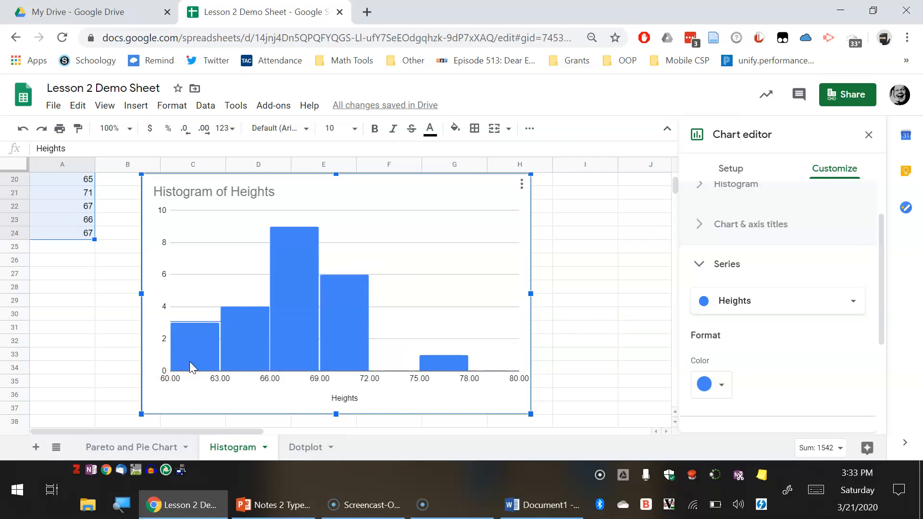
# - Switch to the presentation and open the Dotplot slide
pyautogui.click(242, 505)
pyautogui.click(40, 413)
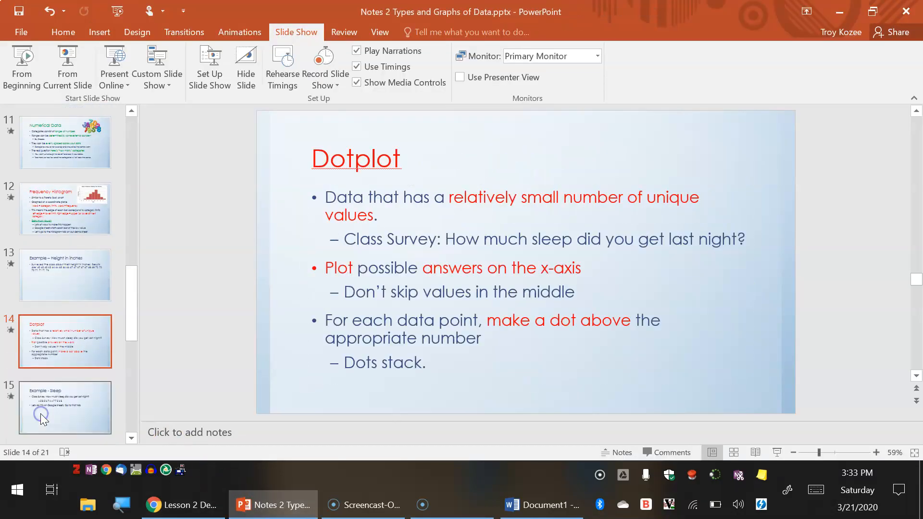